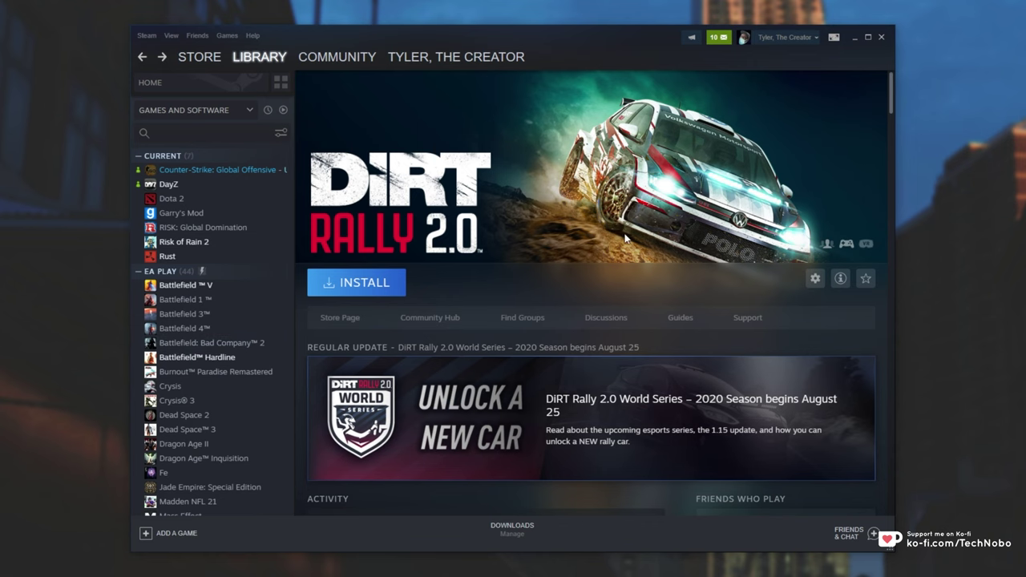
- Scroll down the DiRT Rally 2.0 library page to its DLC and news, then back up
scroll(625, 238, down, 10)
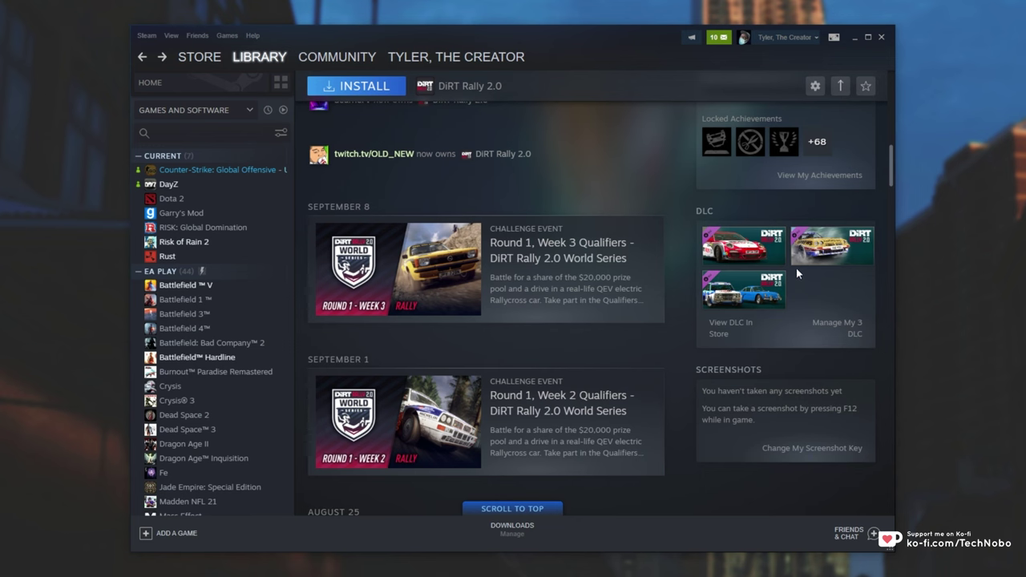
scroll(750, 294, up, 10)
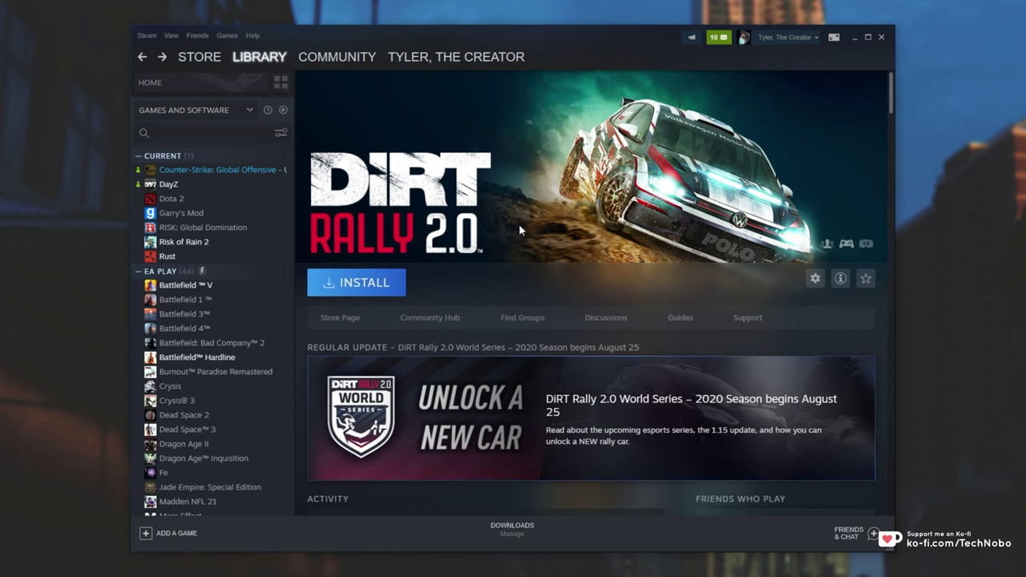
- On the DiRT Rally 2.0 store page, expand all 44 DLC and add the R 82.25 GOTY Edition to the cart
click(142, 57)
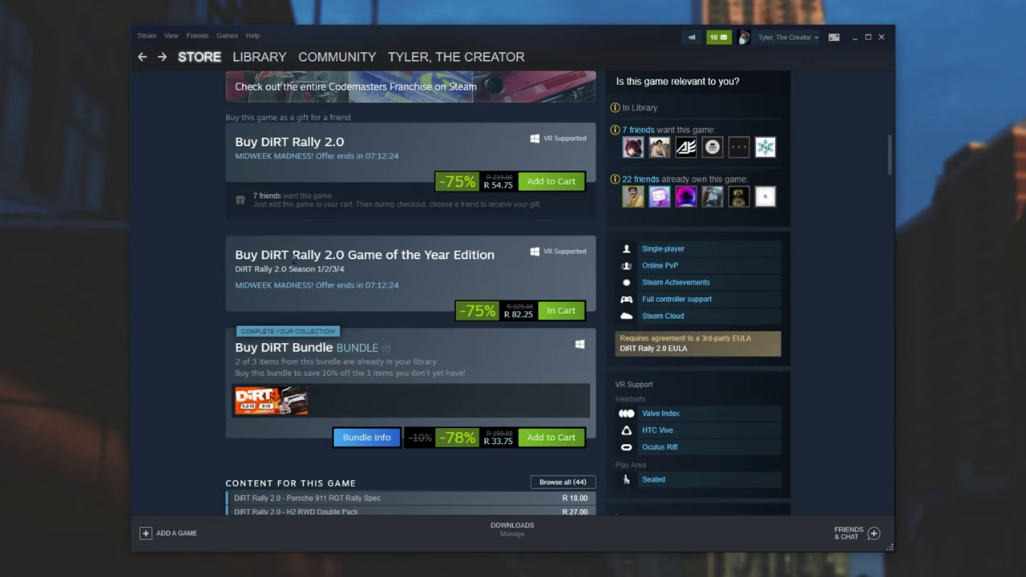
scroll(465, 408, down, 3)
scroll(466, 386, up, 2)
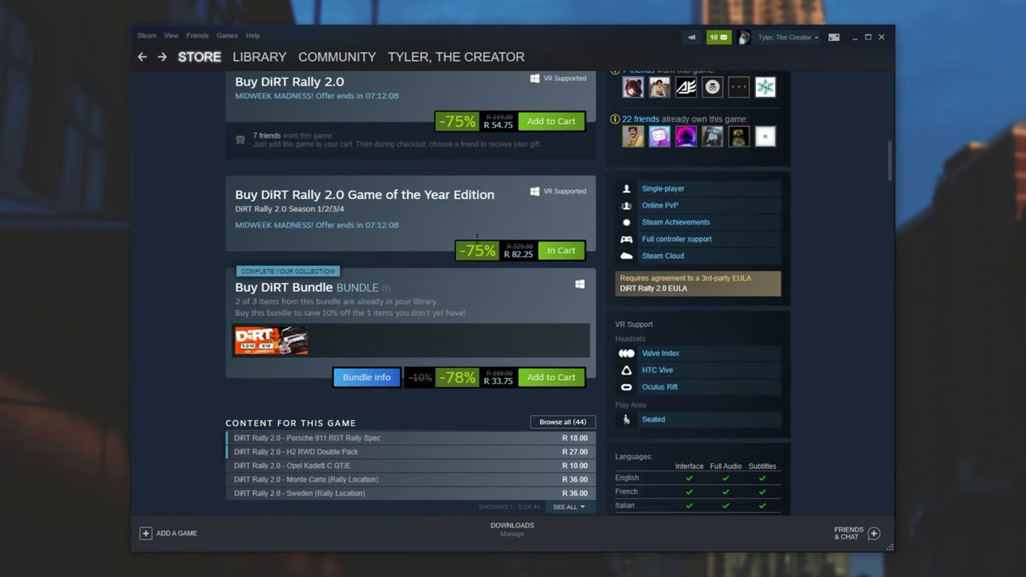
scroll(484, 336, down, 3)
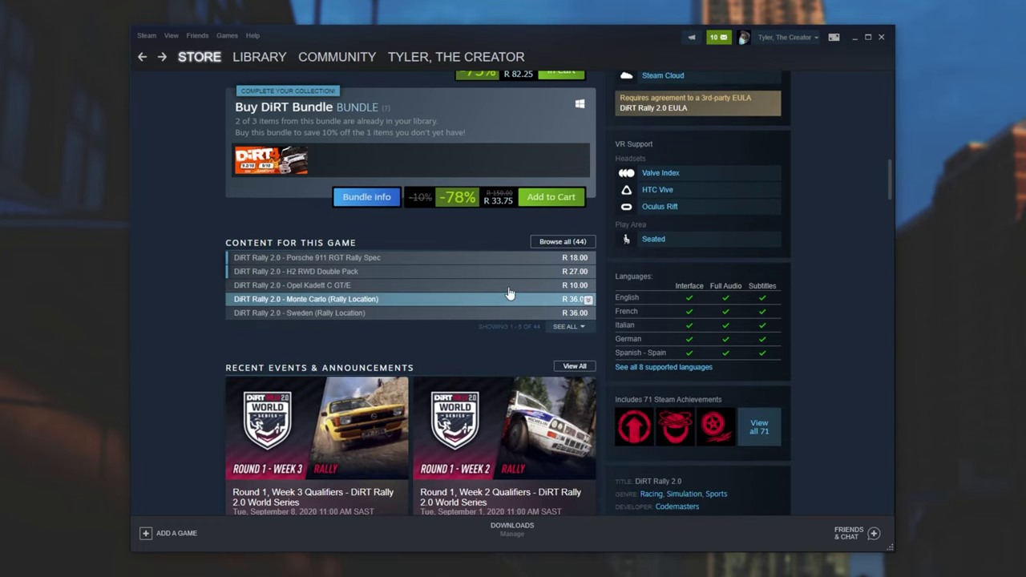
click(566, 326)
scroll(487, 421, down, 7)
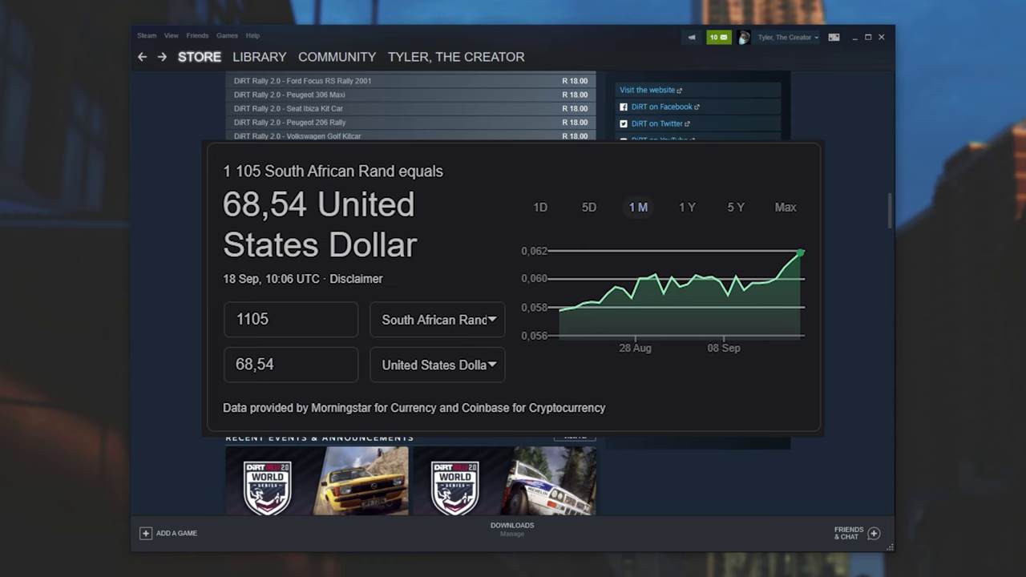
scroll(484, 364, up, 10)
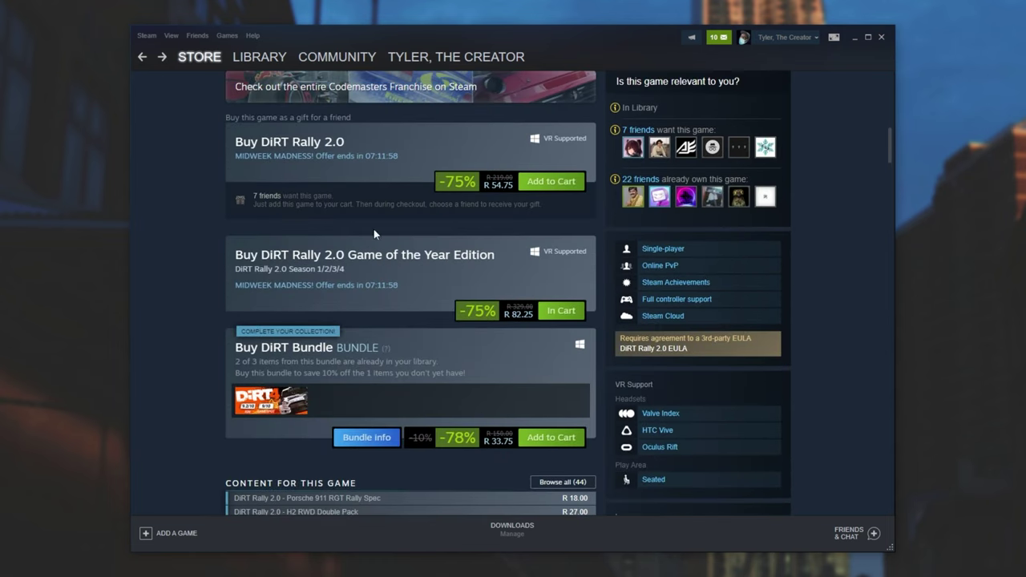
scroll(481, 300, up, 1)
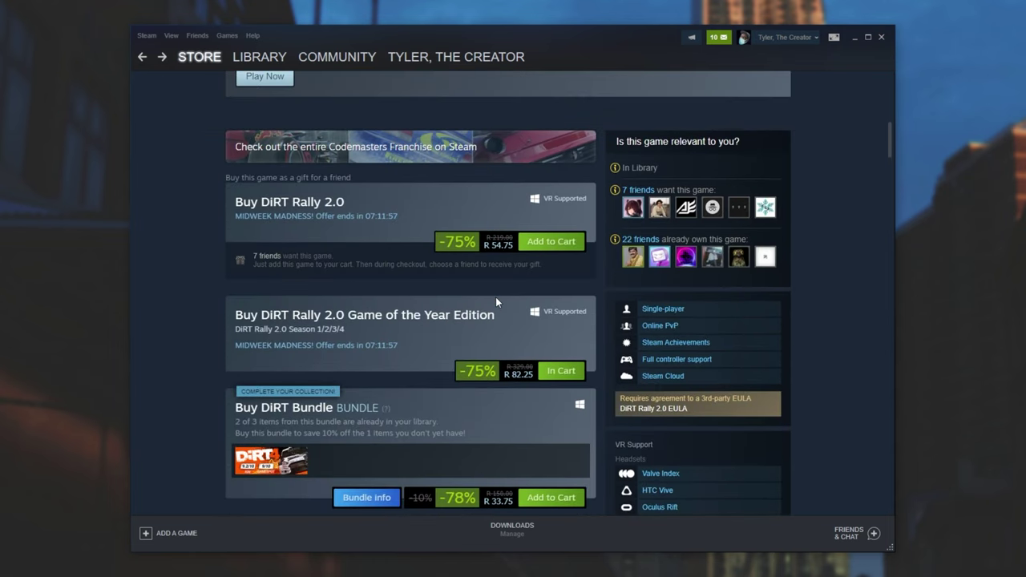
- Check the Game of the Year Edition in the cart, then return to the DiRT Rally 2.0 library page
click(565, 373)
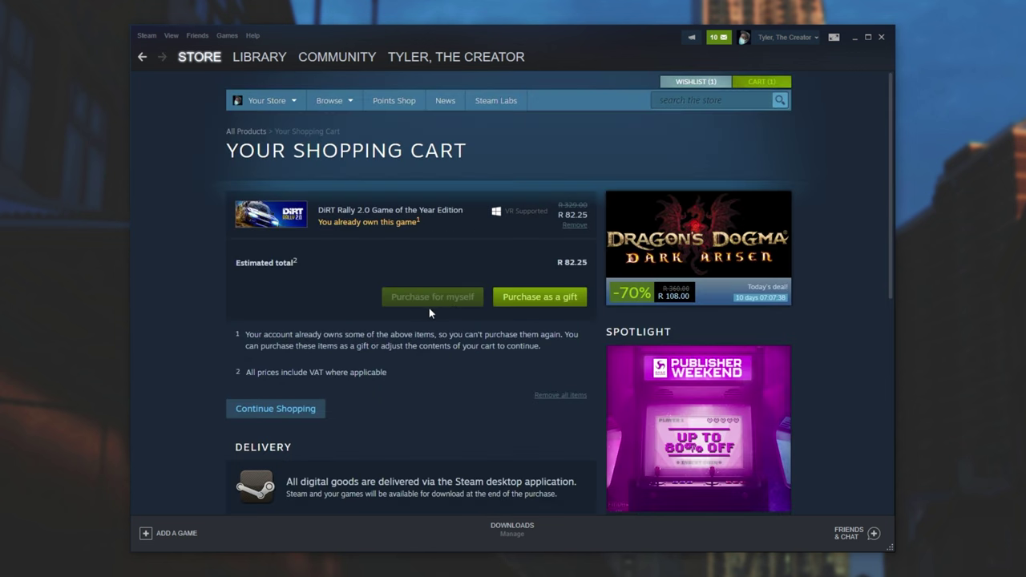
drag(406, 210, 418, 226)
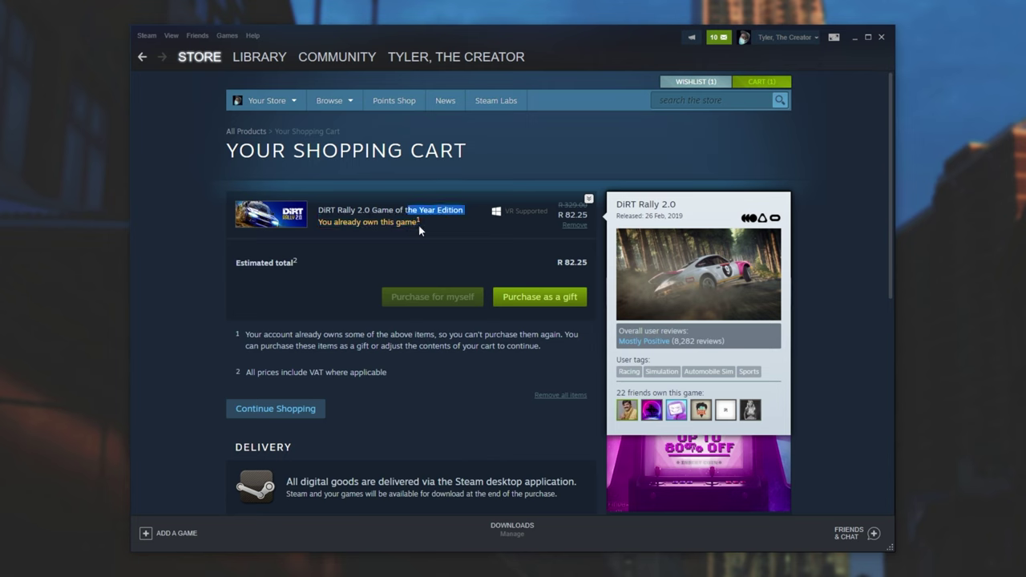
click(425, 226)
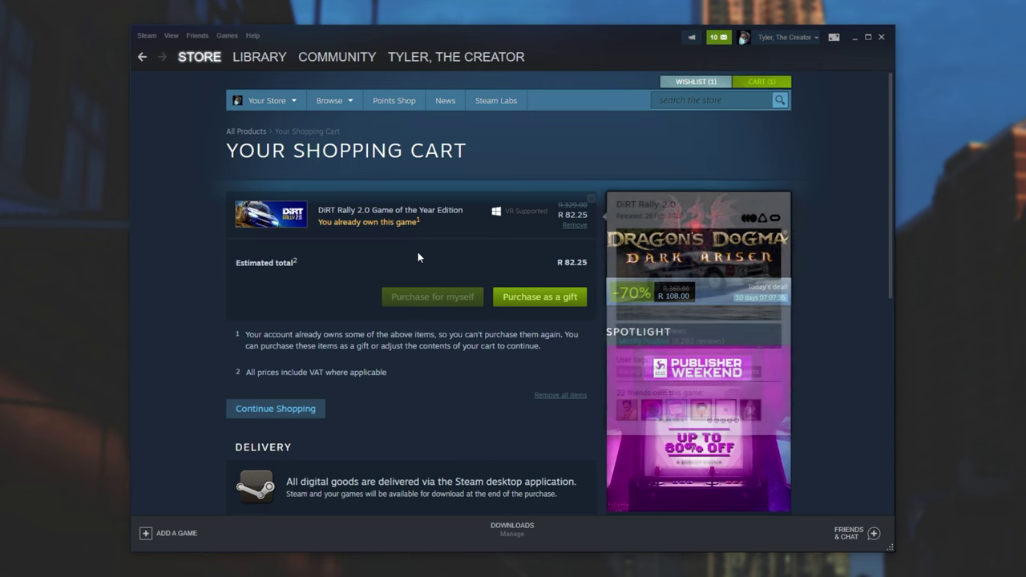
click(268, 62)
scroll(538, 370, down, 6)
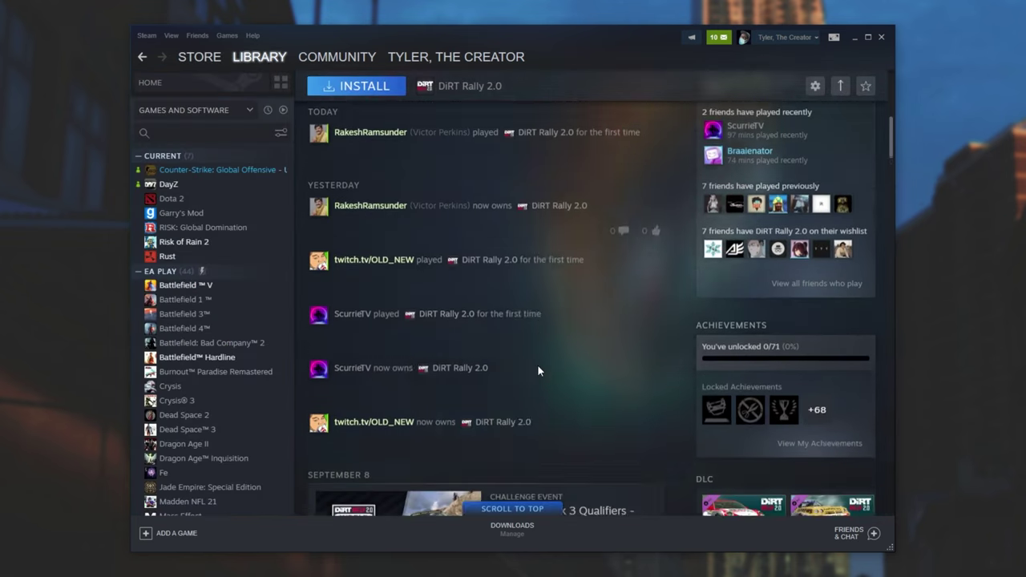
scroll(538, 370, down, 5)
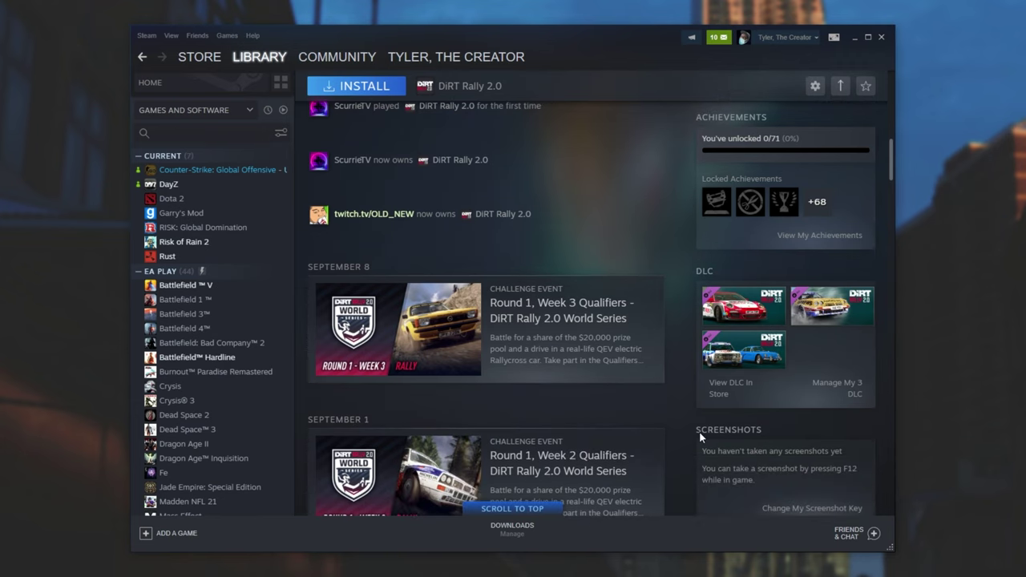
scroll(699, 432, up, 10)
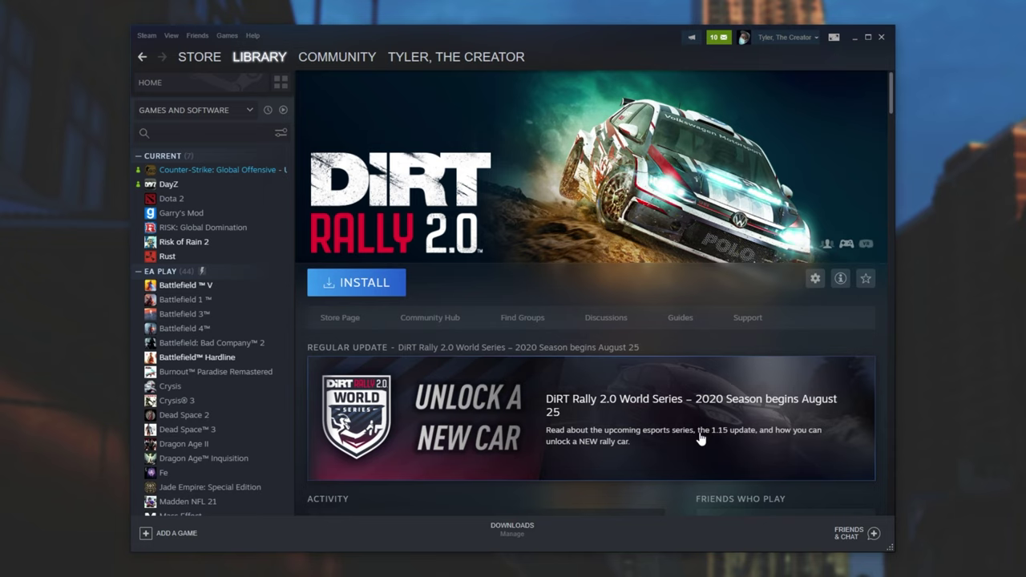
- In Steam Support's Games and Applications, search 'dirt 2.0' and open DiRT Rally 2.0's support page
click(251, 37)
click(264, 46)
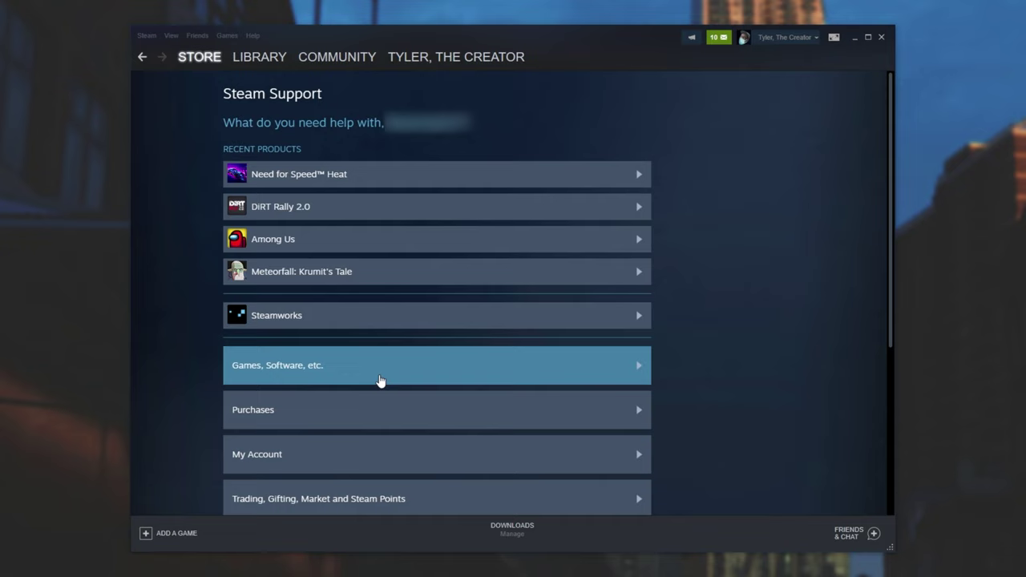
click(380, 379)
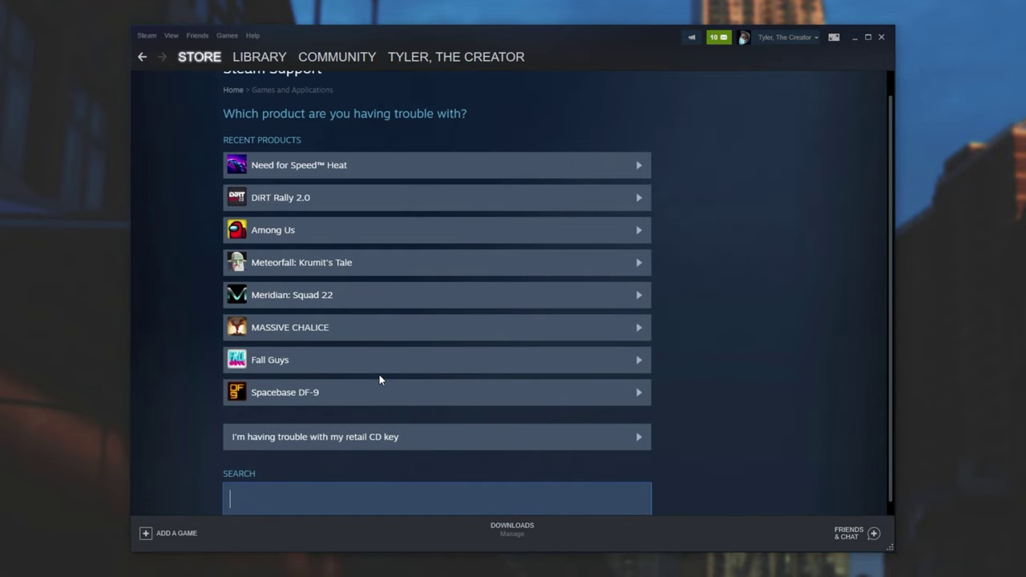
scroll(385, 393, down, 1)
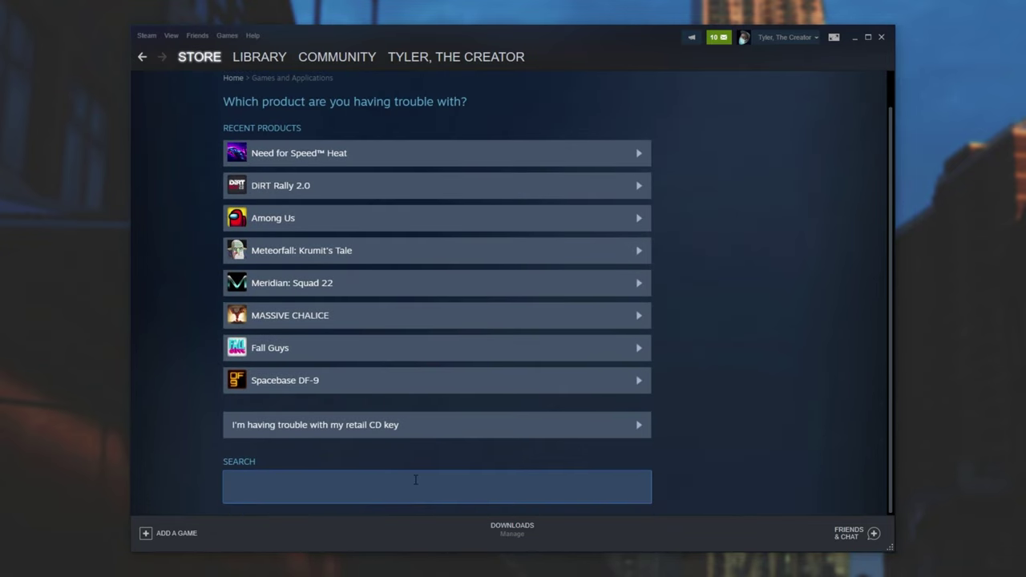
text(dirt 2.0)
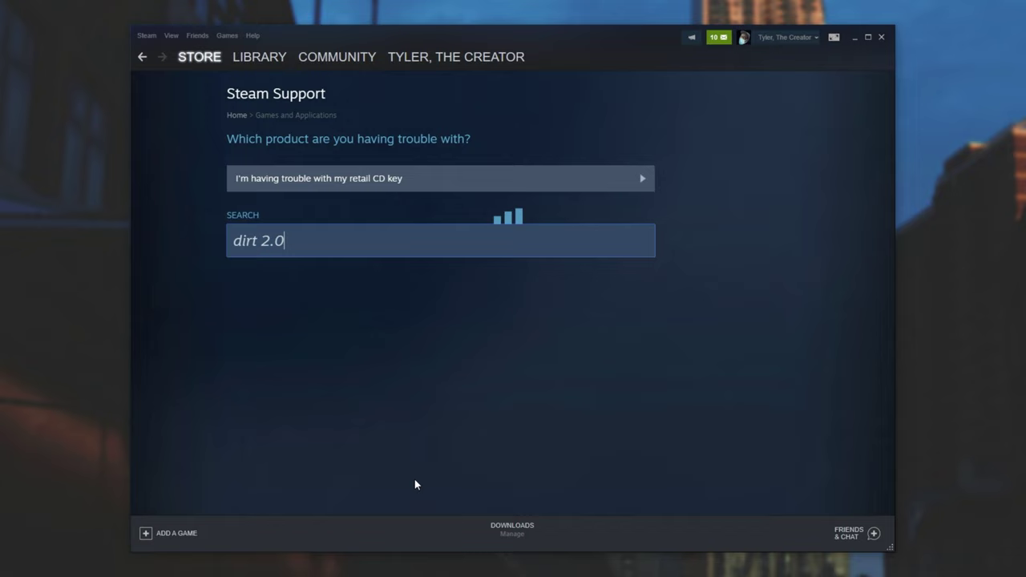
scroll(324, 230, down, 3)
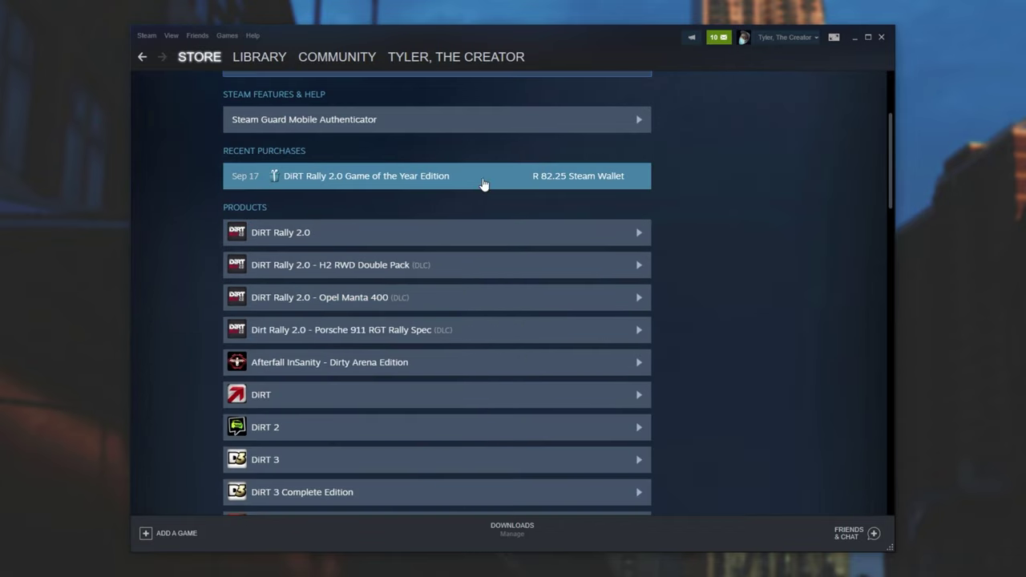
click(370, 236)
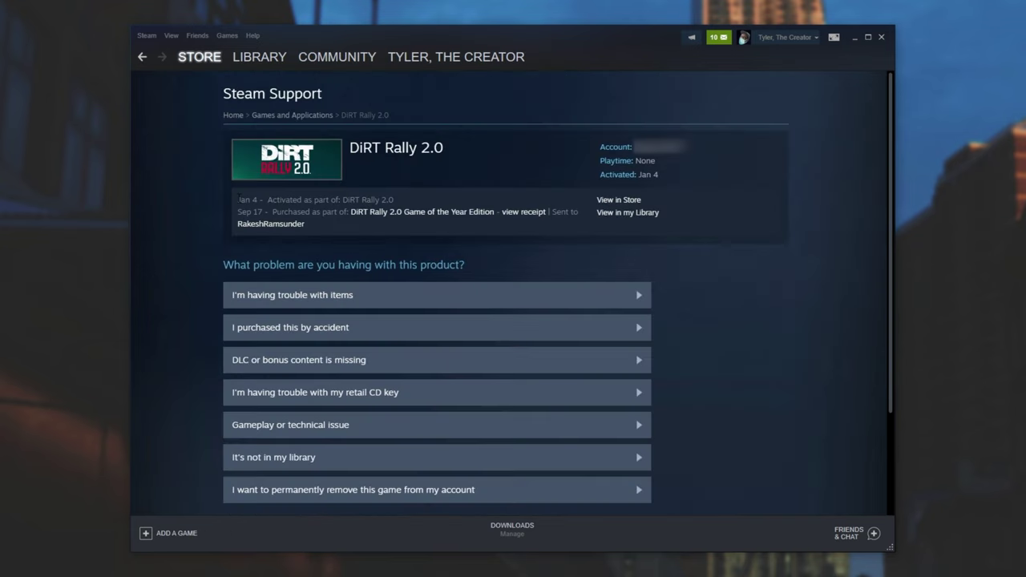
- Highlight the Jan 4 activation and Sep 17 GOTY Edition purchase lines in the history
drag(238, 200, 416, 199)
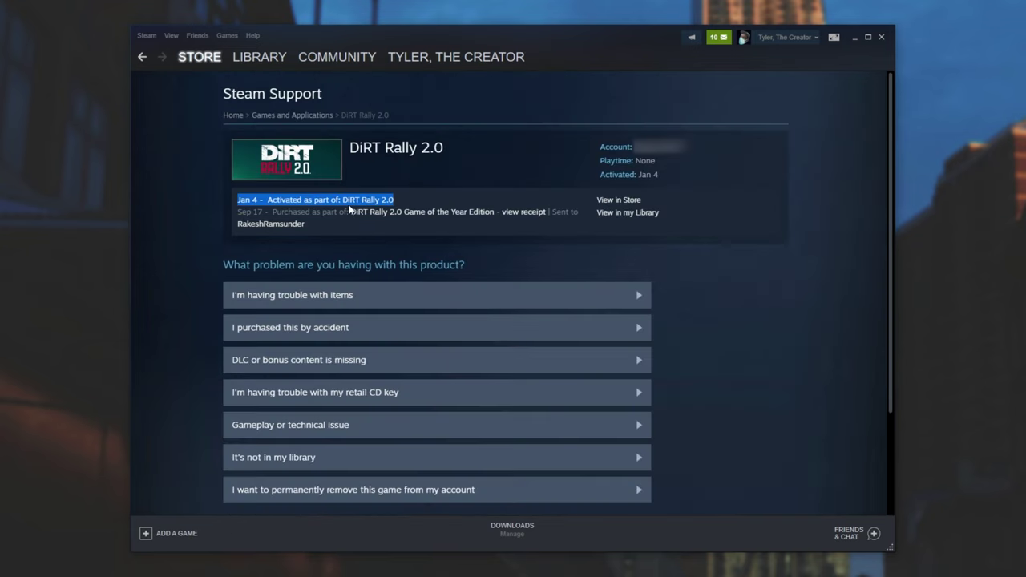
mouse_move(306, 225)
mouse_down()
mouse_move(245, 199)
mouse_move(238, 212)
mouse_up()
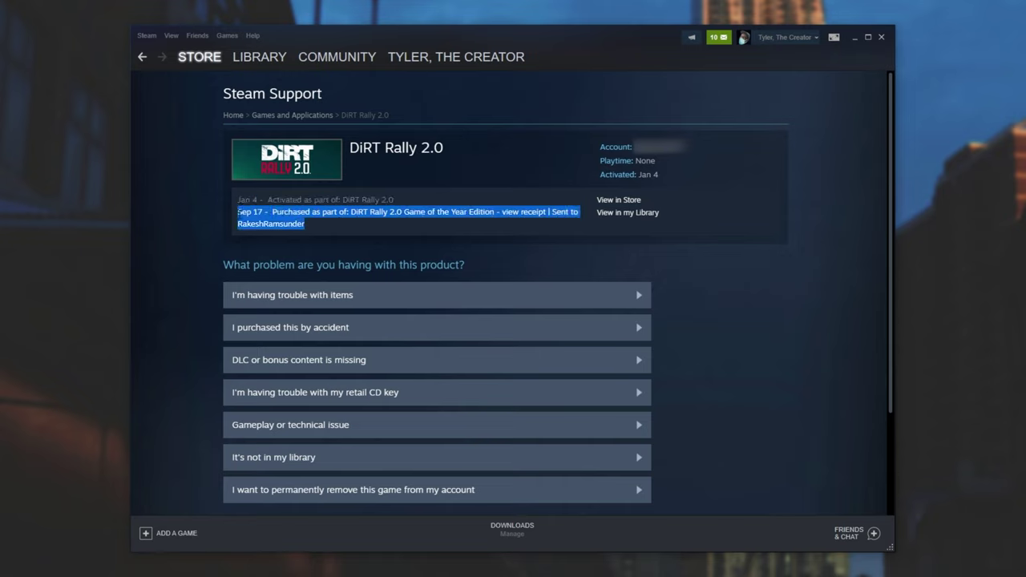
click(329, 240)
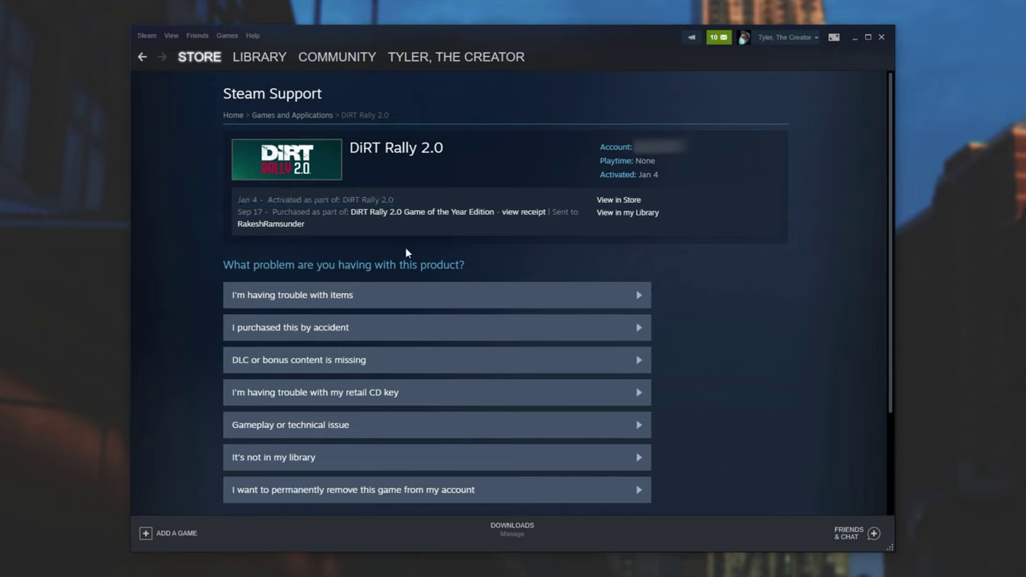
- Choose permanent removal of DiRT Rally 2.0 from the account and confirm it
click(346, 491)
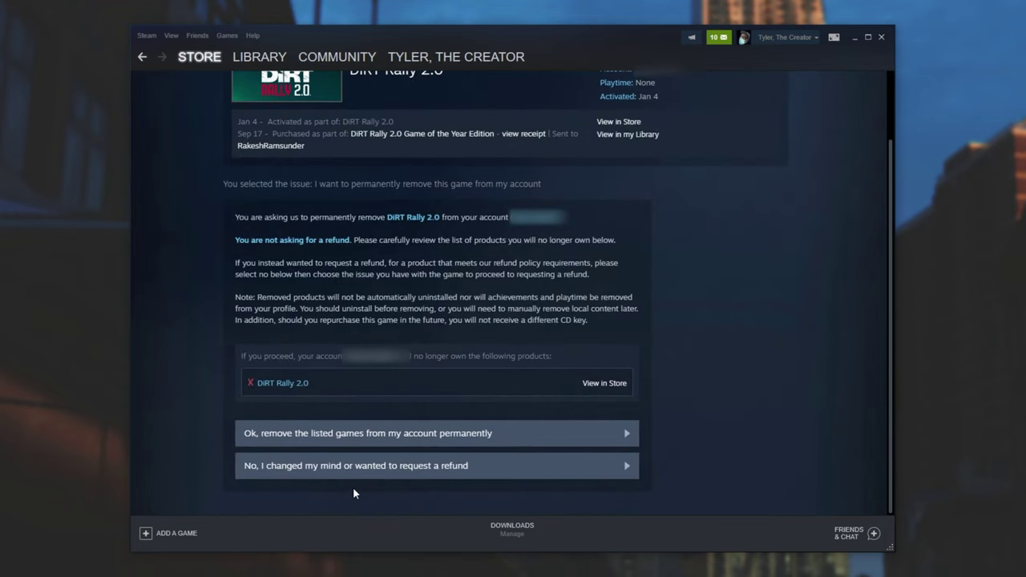
click(462, 441)
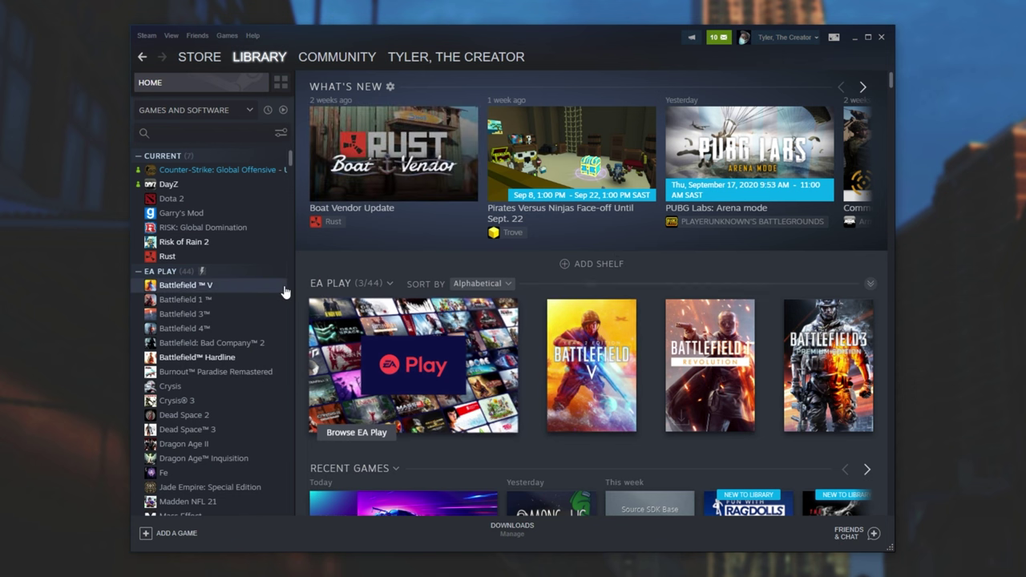
- Search the library for 'dirt' to confirm DiRT Rally 2.0 is gone, then return to the store
click(223, 134)
text(dirt)
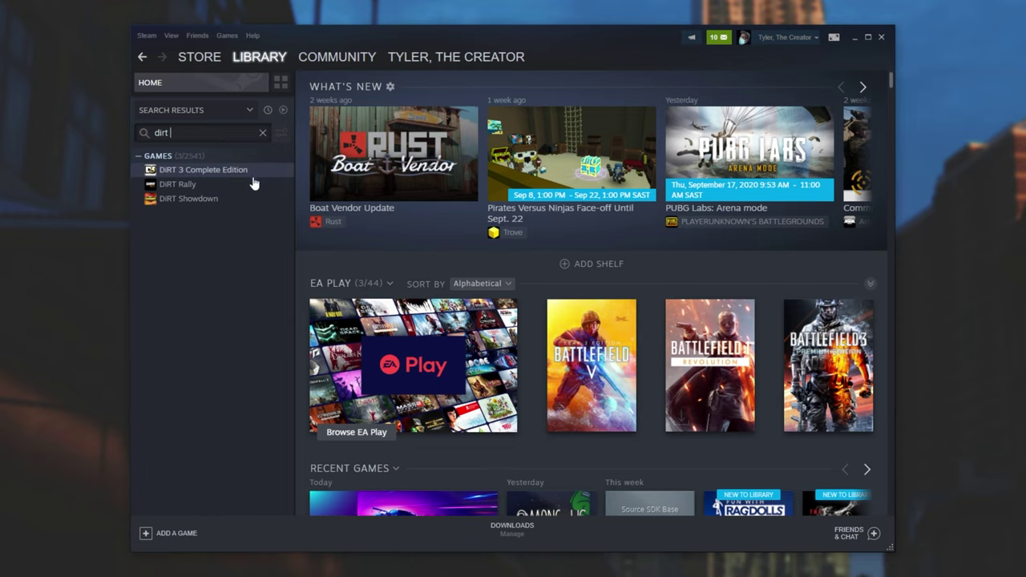
click(210, 56)
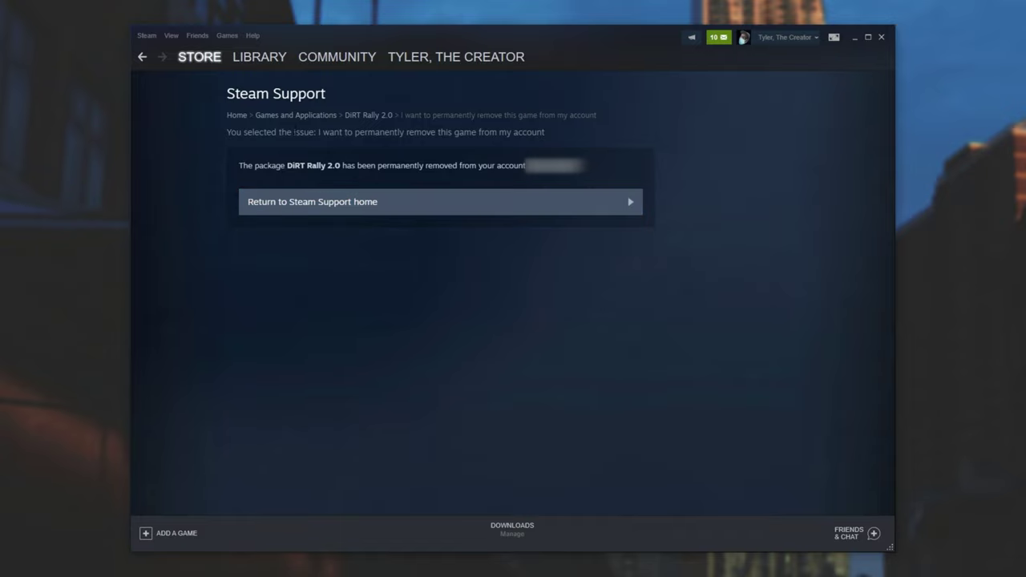
- From the store front, open the cart and choose to buy the Game of the Year Edition for yourself
click(204, 77)
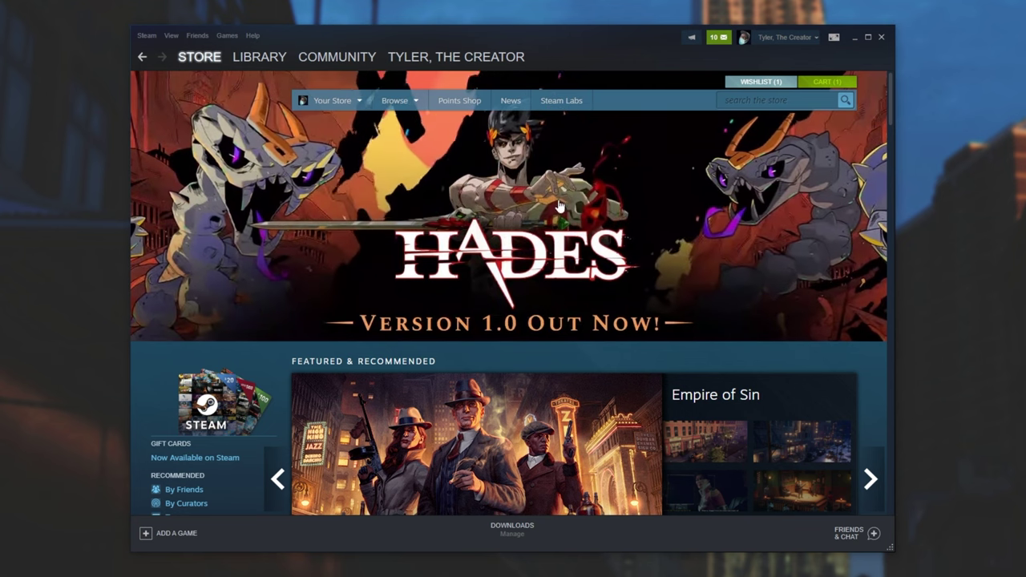
click(809, 84)
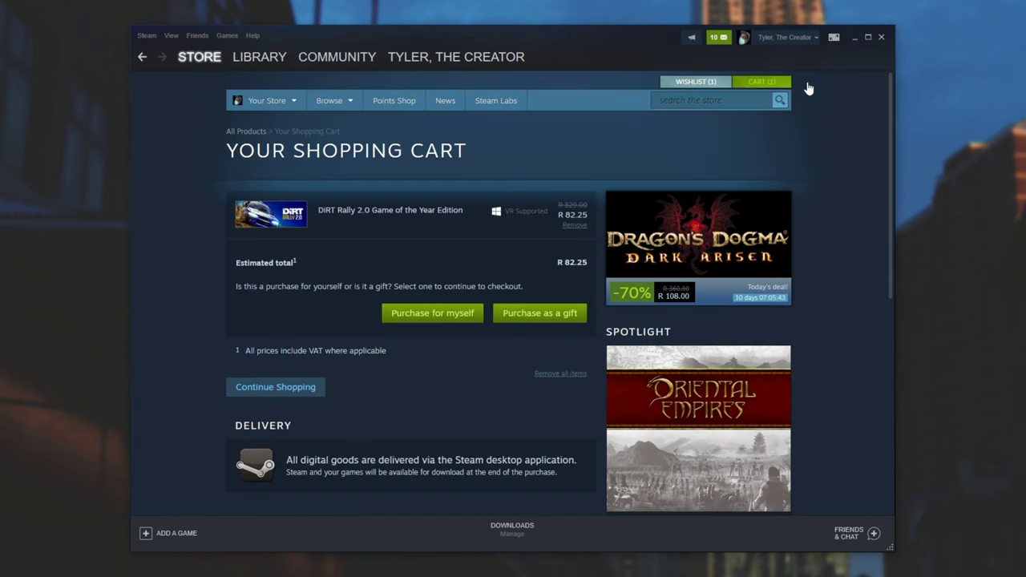
mouse_move(325, 213)
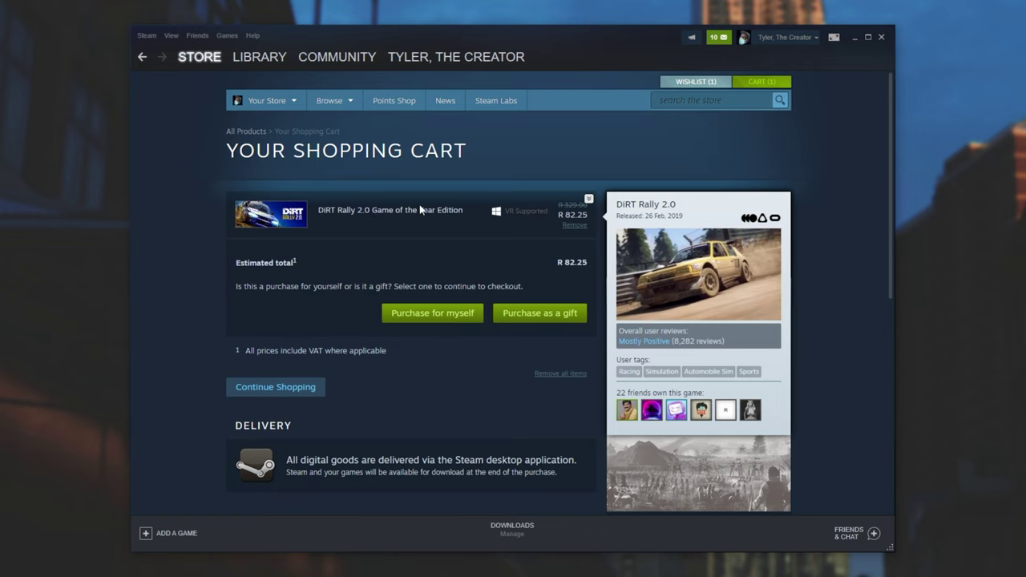
click(432, 313)
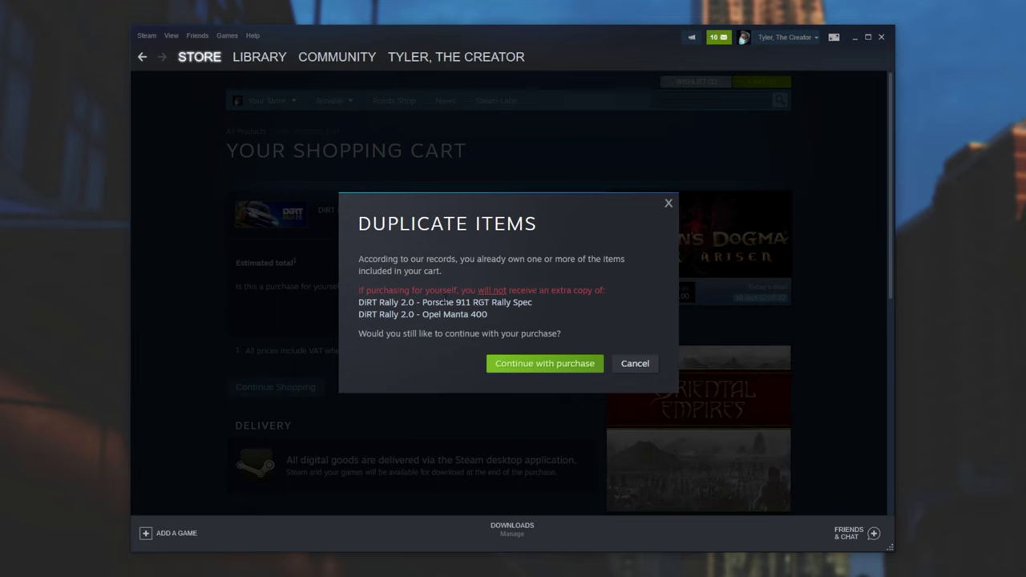
- Continue past the already-owned DLC warning, accept the Subscriber Agreement and complete the R 82.25 purchase
drag(412, 290, 610, 292)
click(610, 292)
mouse_move(496, 317)
mouse_down()
mouse_move(335, 295)
mouse_move(357, 307)
mouse_up()
click(429, 359)
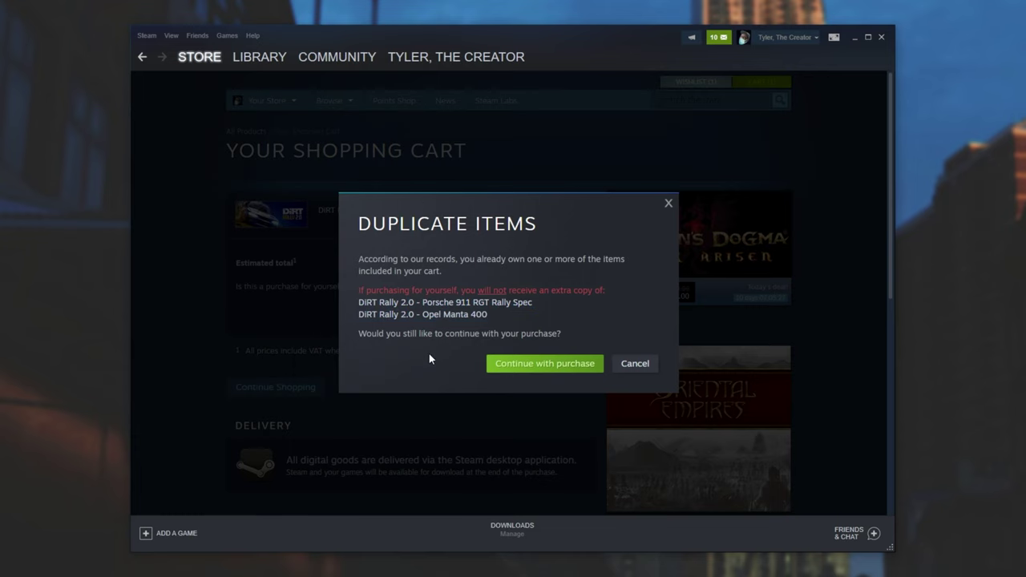
click(566, 366)
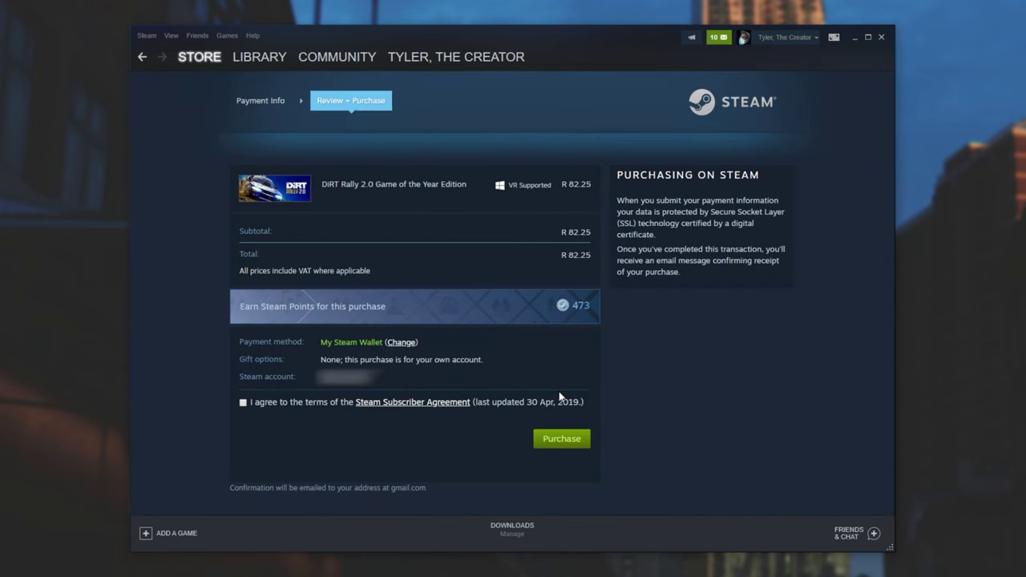
click(273, 405)
click(560, 443)
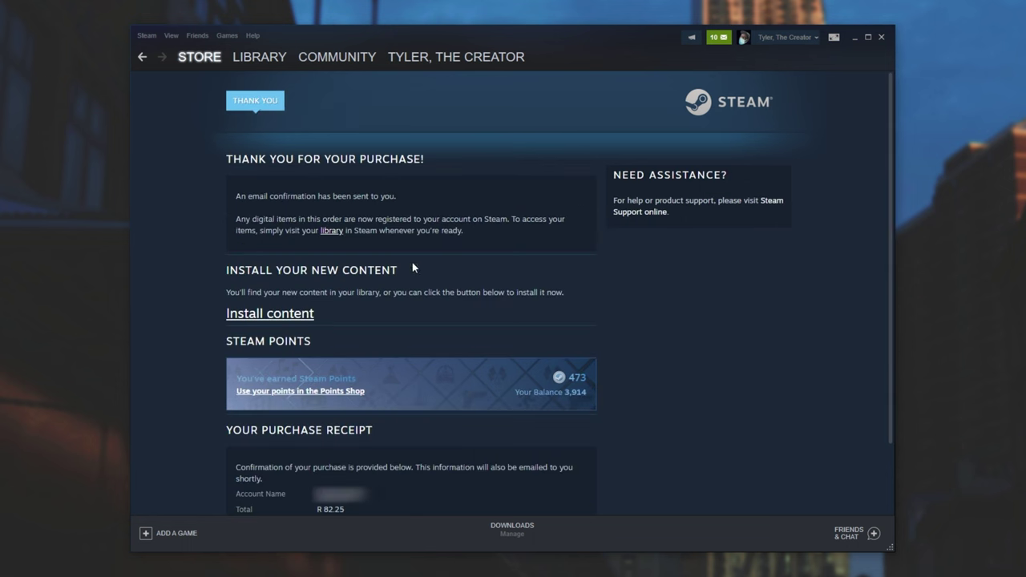
click(269, 61)
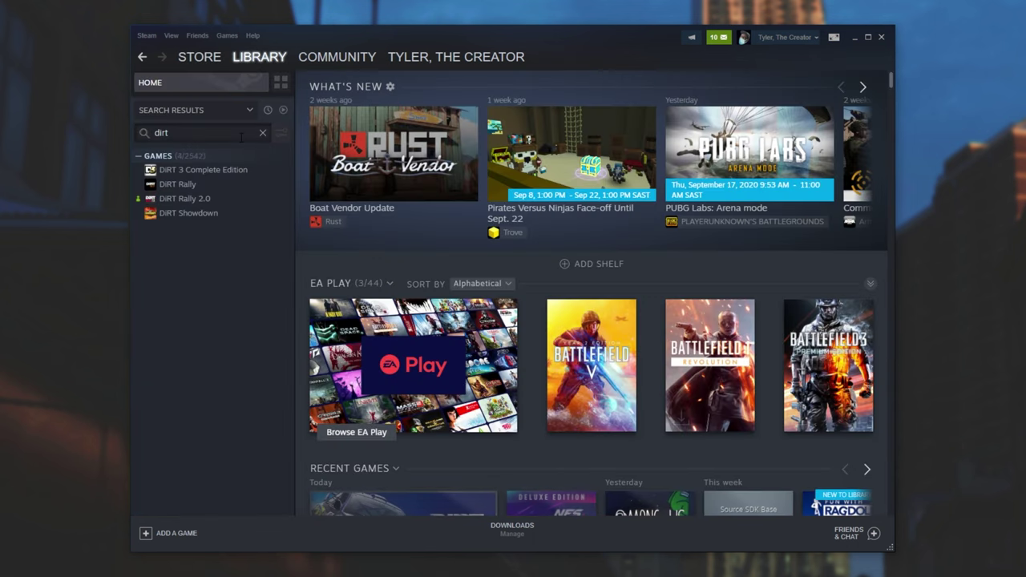
- Open DiRT Rally 2.0 in the library and review its now 59 owned DLC
click(196, 198)
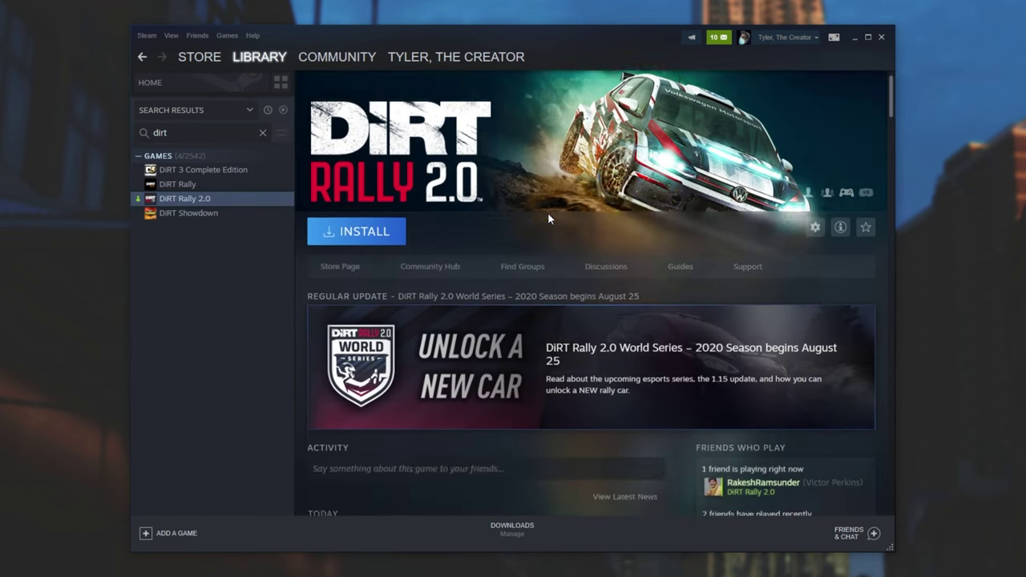
scroll(548, 218, down, 10)
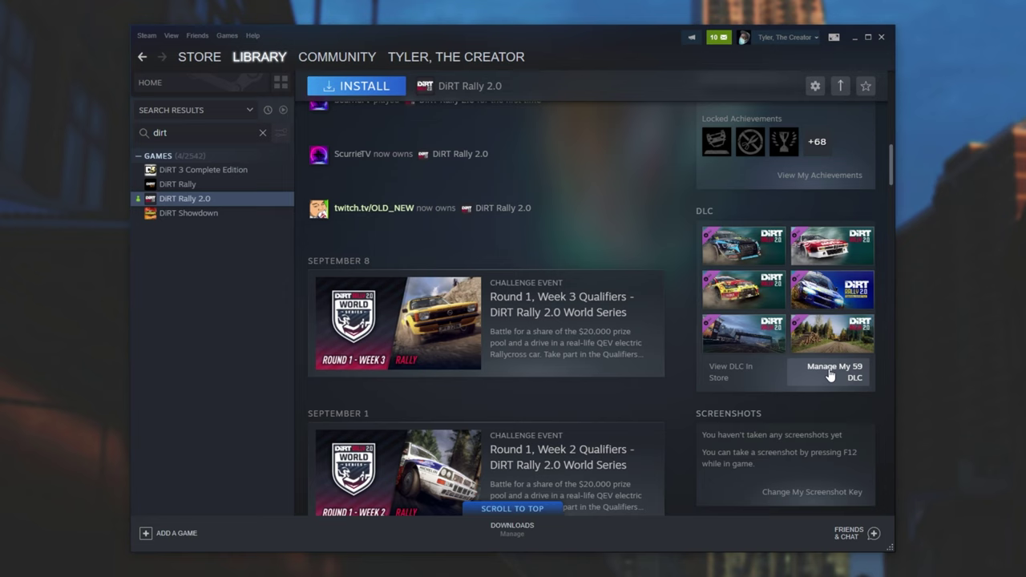
mouse_move(817, 240)
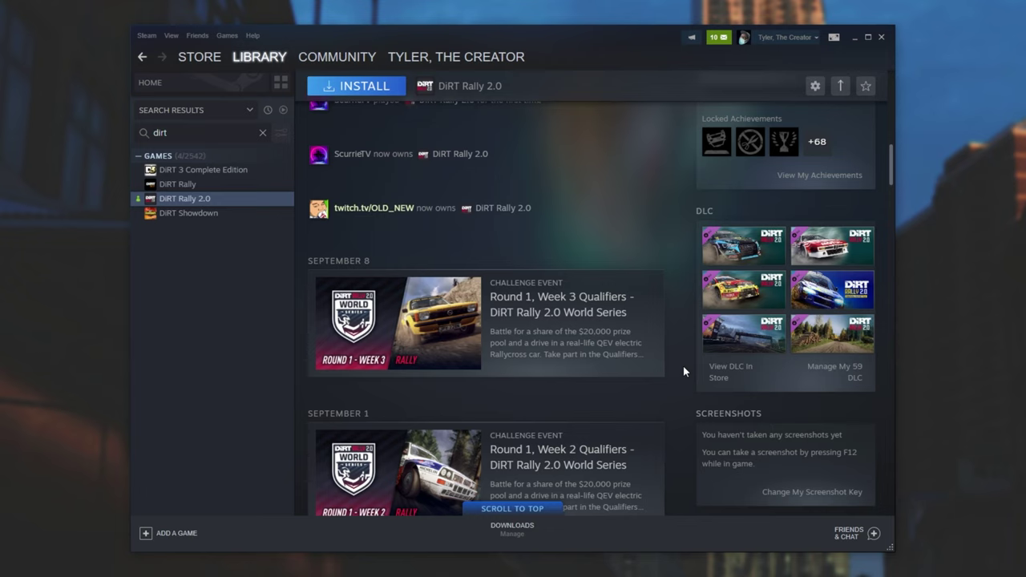
scroll(702, 468, up, 10)
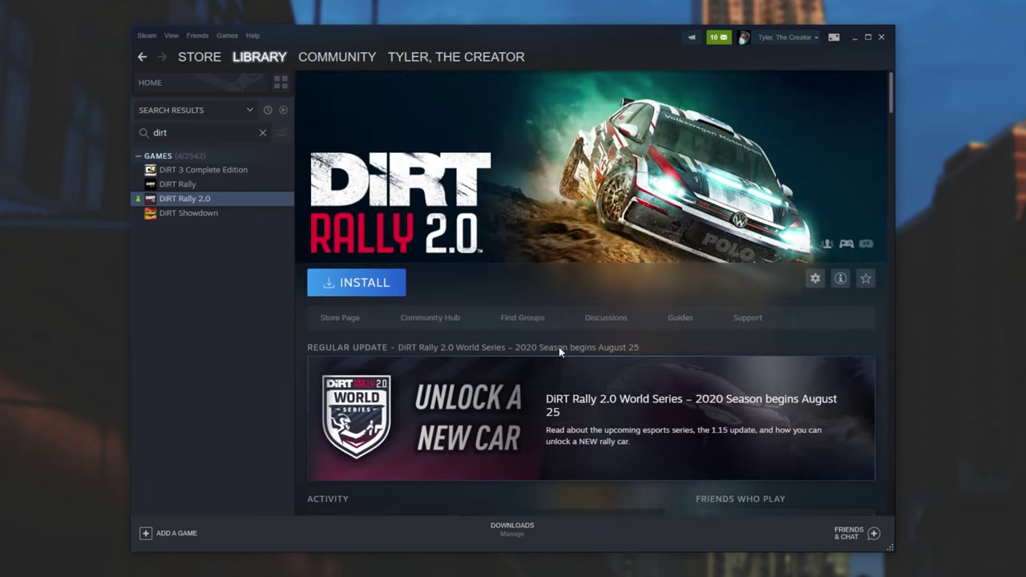
- Start installing DiRT Rally 2.0 (109.39 GB) to E:\Games\Steam
click(383, 279)
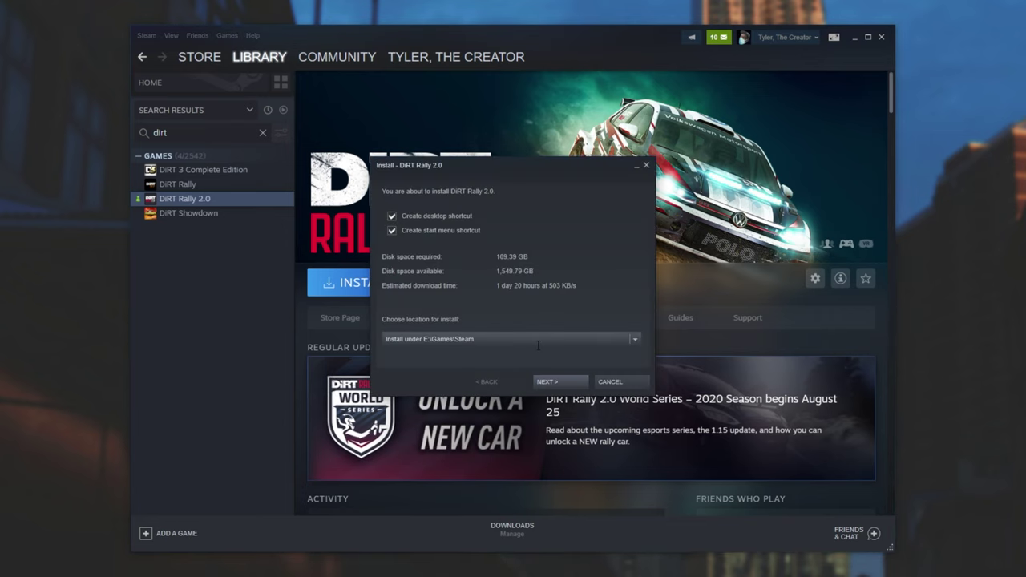
click(569, 386)
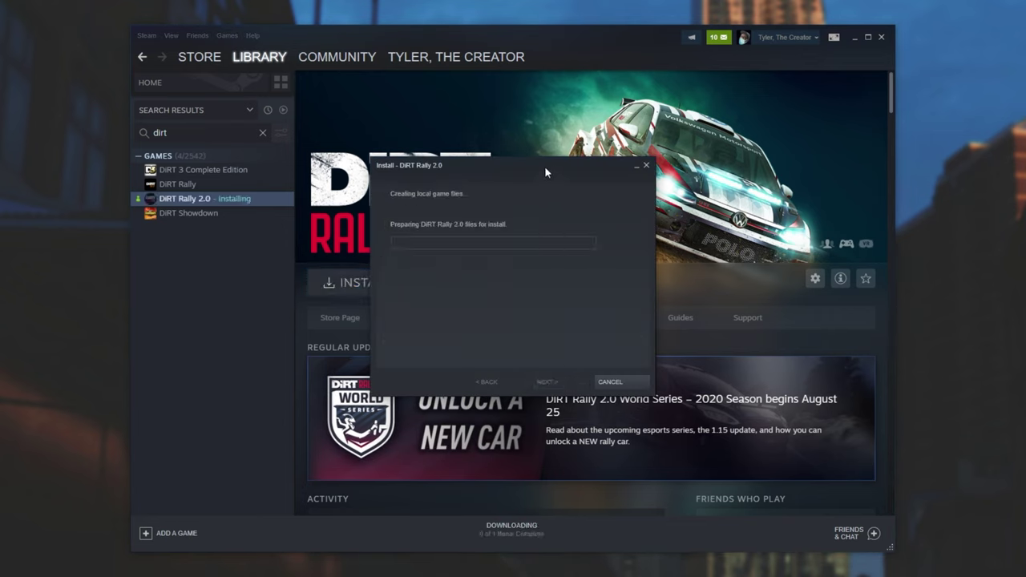